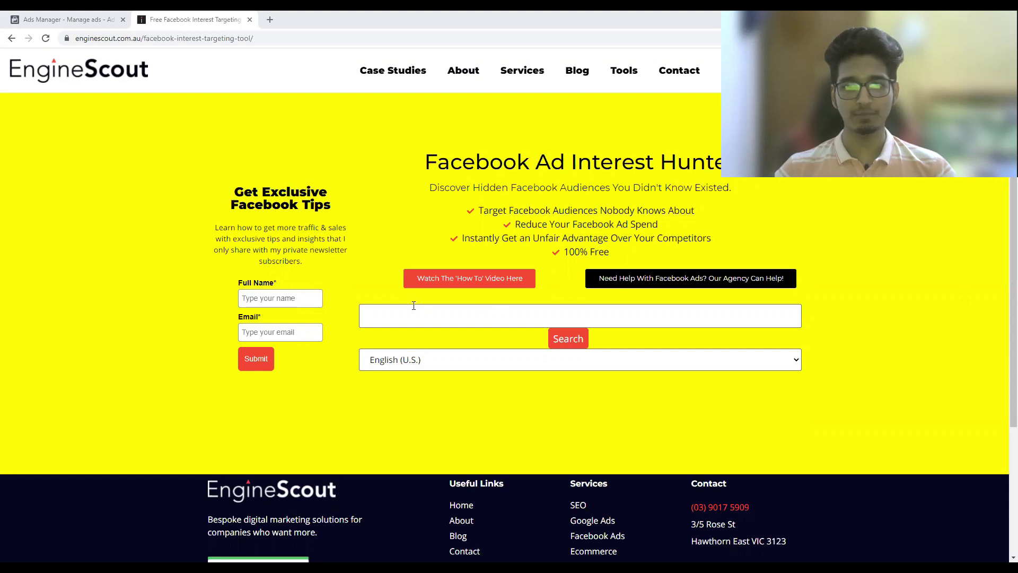
Search EngineScout for hidden interests matching 'pet' in English (U.S.)
click(399, 320)
click(508, 337)
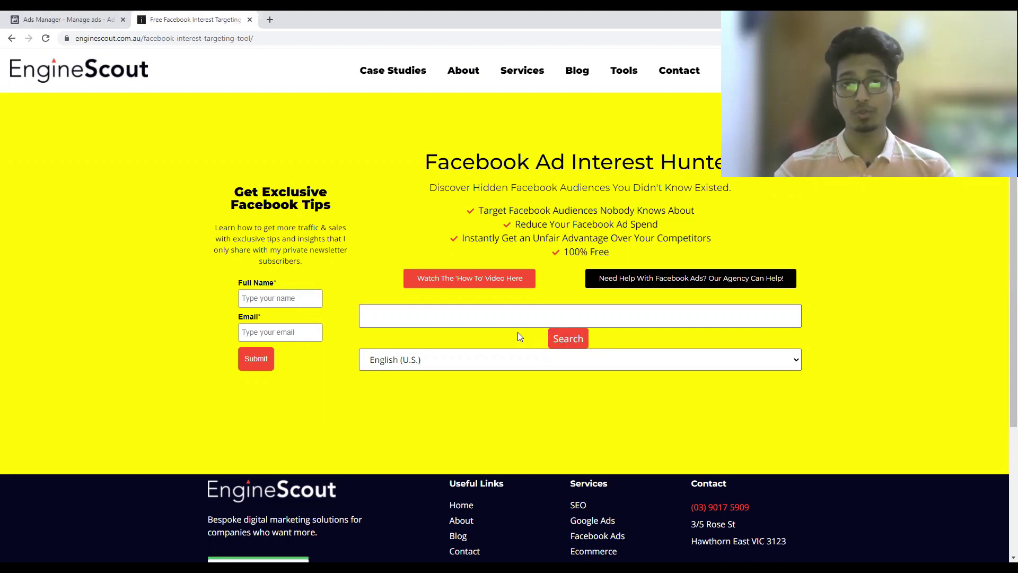
click(419, 320)
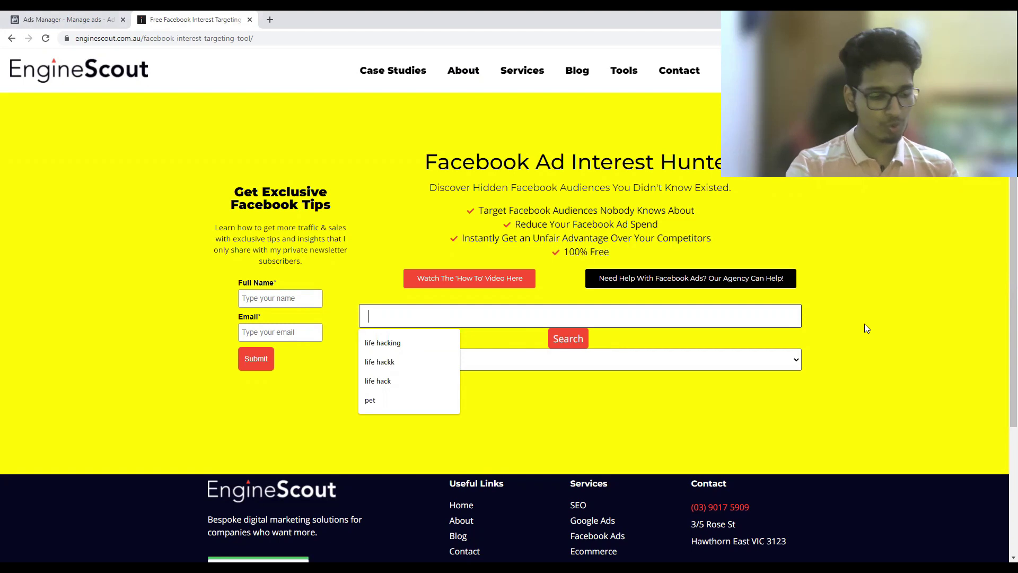
text(pet)
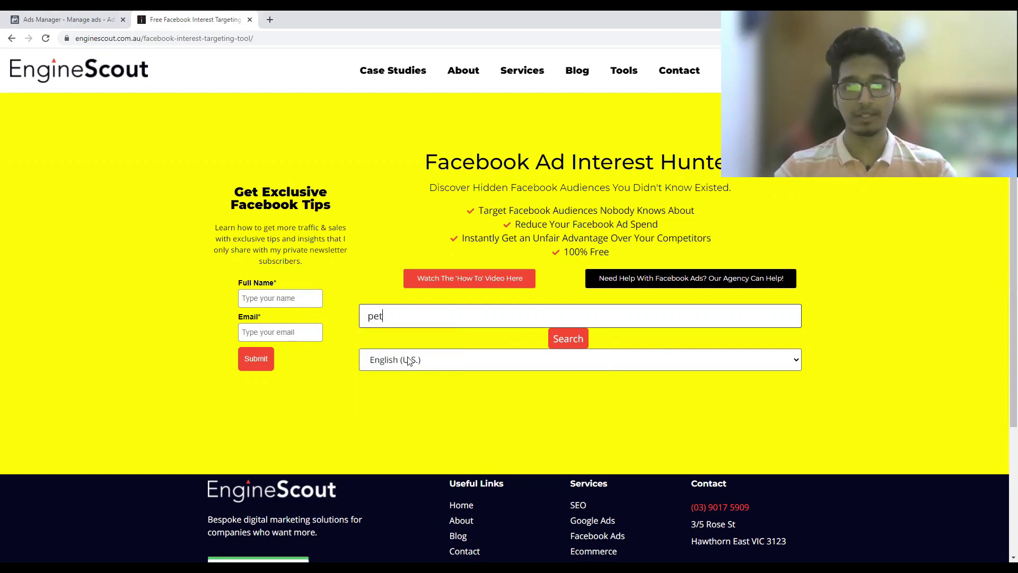
click(366, 361)
click(375, 393)
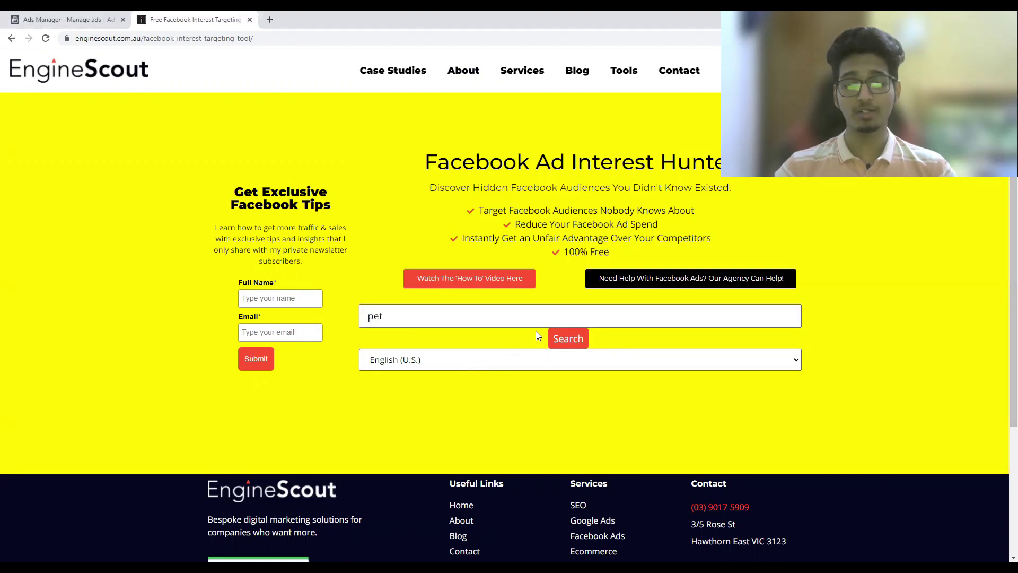
click(568, 339)
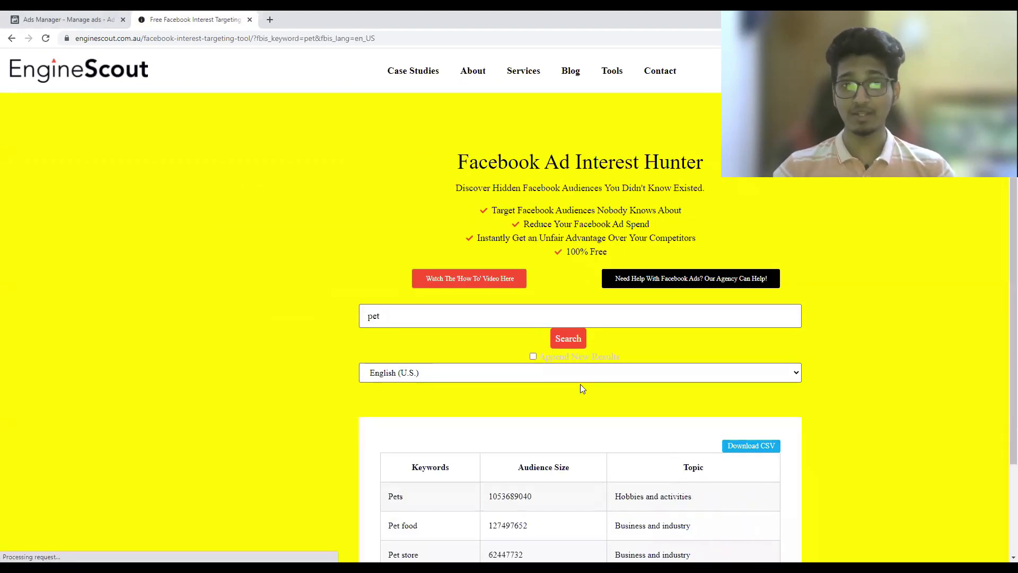
Review the 102 pet interest results, then go back to Ads Manager's detailed targeting search
scroll(583, 385, down, 1)
scroll(583, 390, down, 4)
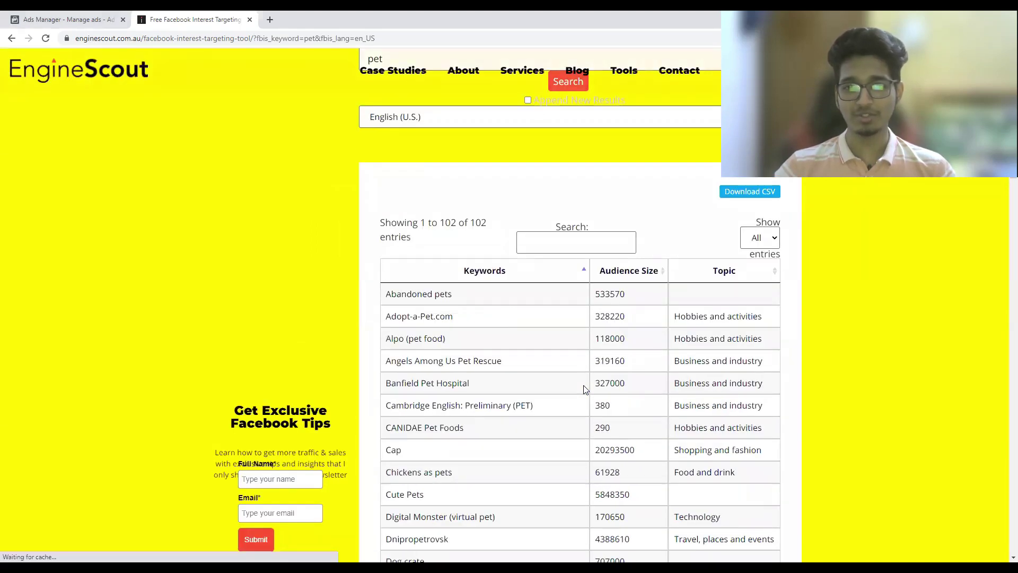
scroll(444, 386, up, 3)
drag(440, 383, 457, 383)
click(448, 393)
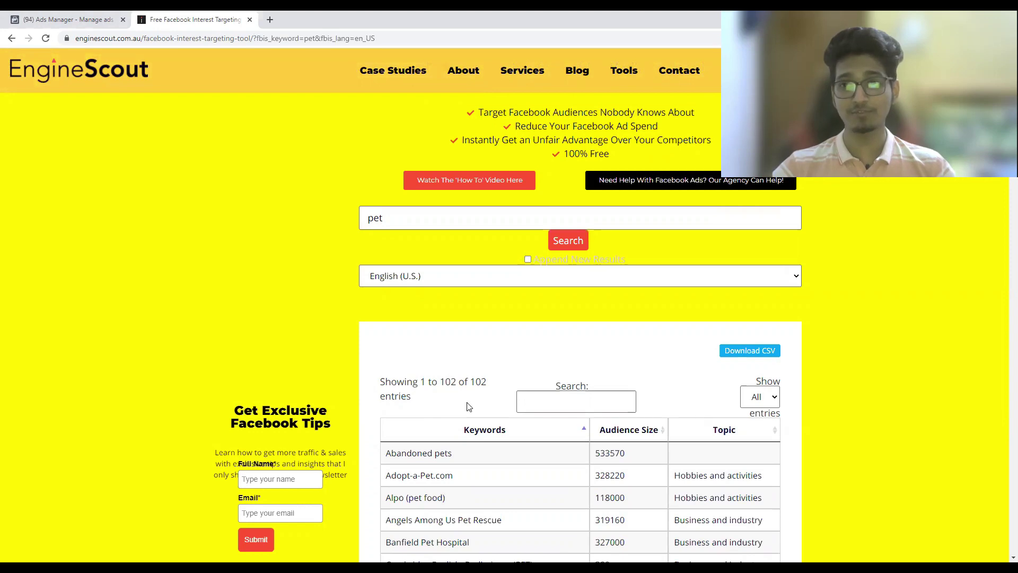
scroll(477, 371, up, 2)
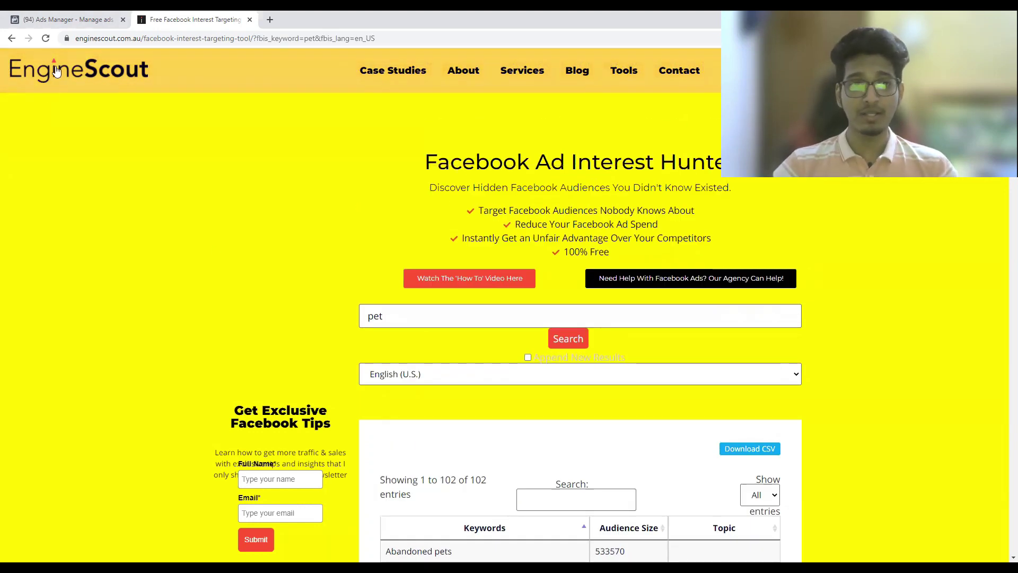
click(66, 19)
click(617, 409)
Enter 'pet' in Parents-1's detailed targeting and browse suggestions such as Pets and Pet food
text(pet)
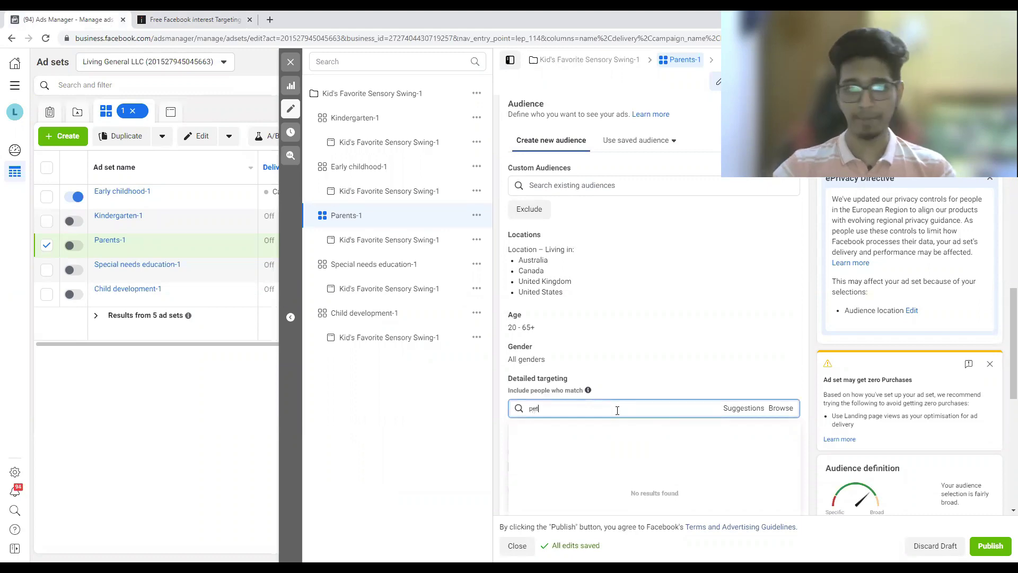
scroll(848, 382, down, 3)
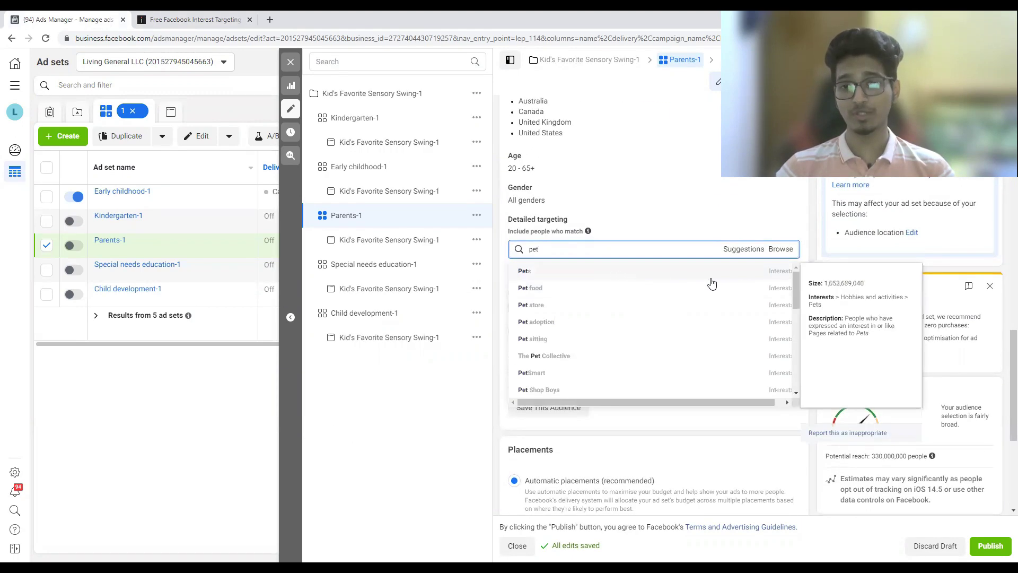
drag(793, 283, 794, 257)
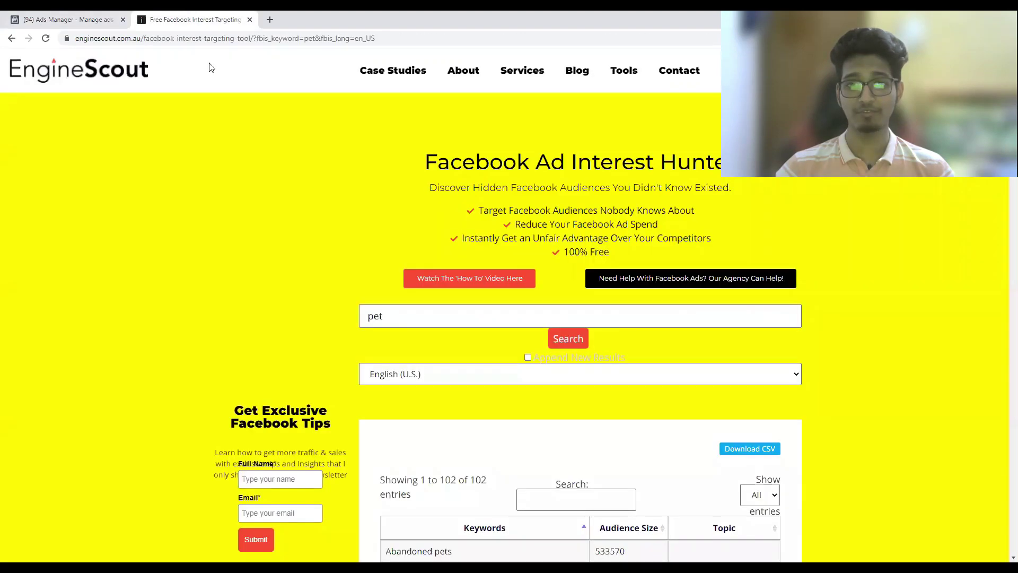
Scroll EngineScout's pet results down to the Happy Pets interest
click(189, 19)
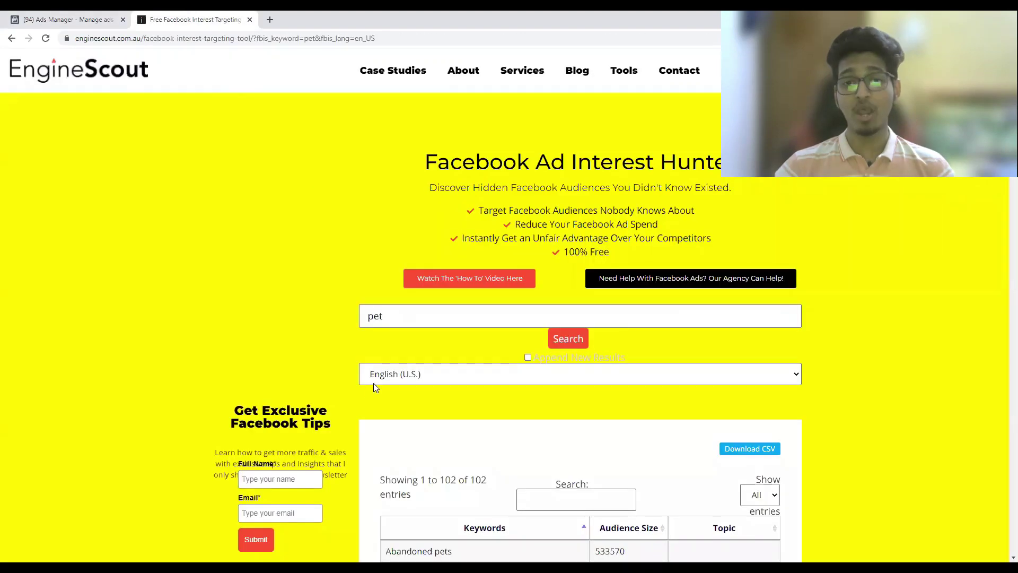
scroll(428, 434, down, 4)
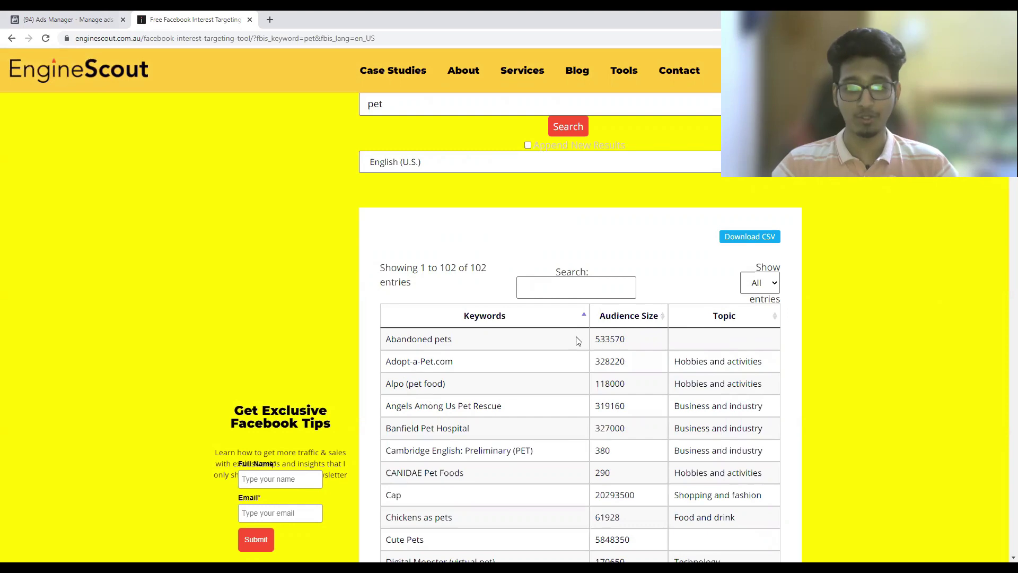
scroll(459, 403, down, 3)
scroll(460, 403, down, 8)
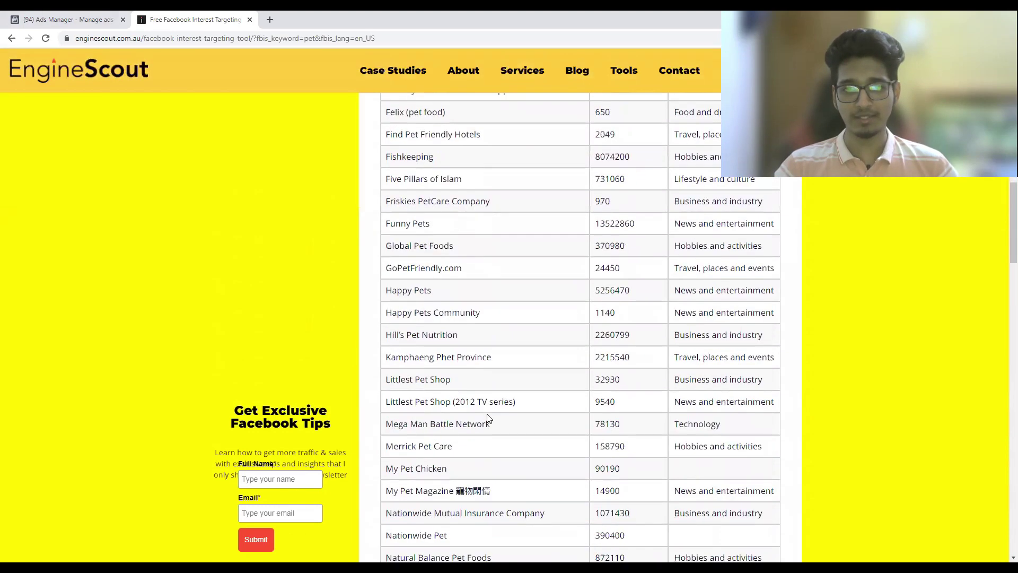
Check Happy Pets' audience size of 5256470 and copy the 'Happy Pets' keyword
drag(431, 290, 384, 293)
click(428, 297)
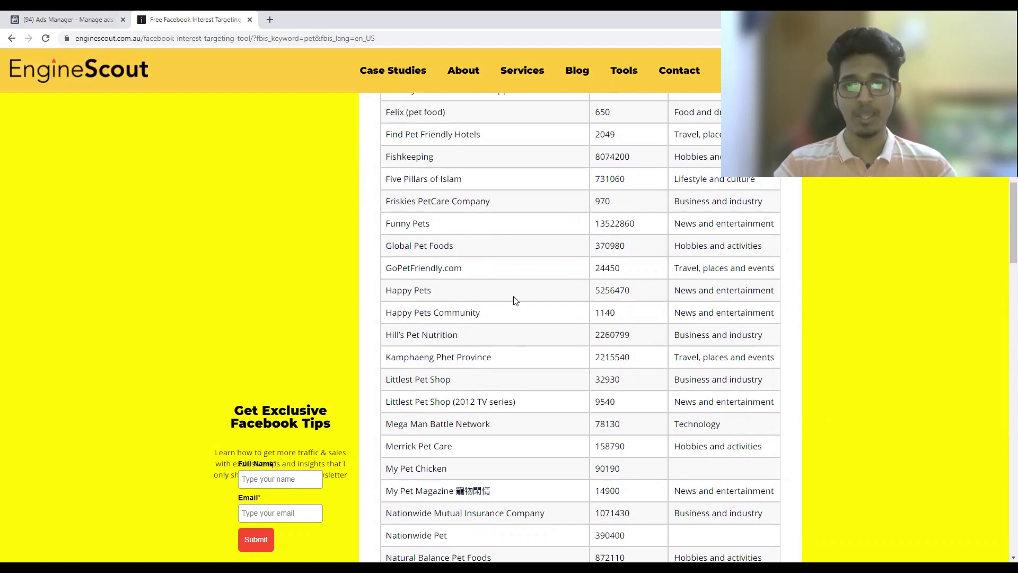
drag(597, 294, 627, 293)
click(627, 293)
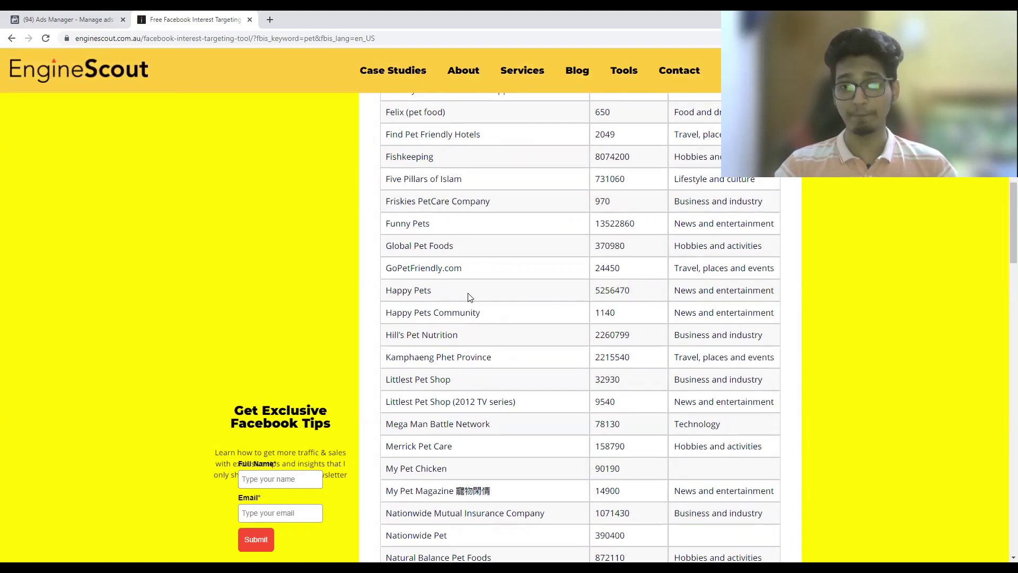
drag(434, 291, 390, 291)
right_click(390, 290)
click(408, 298)
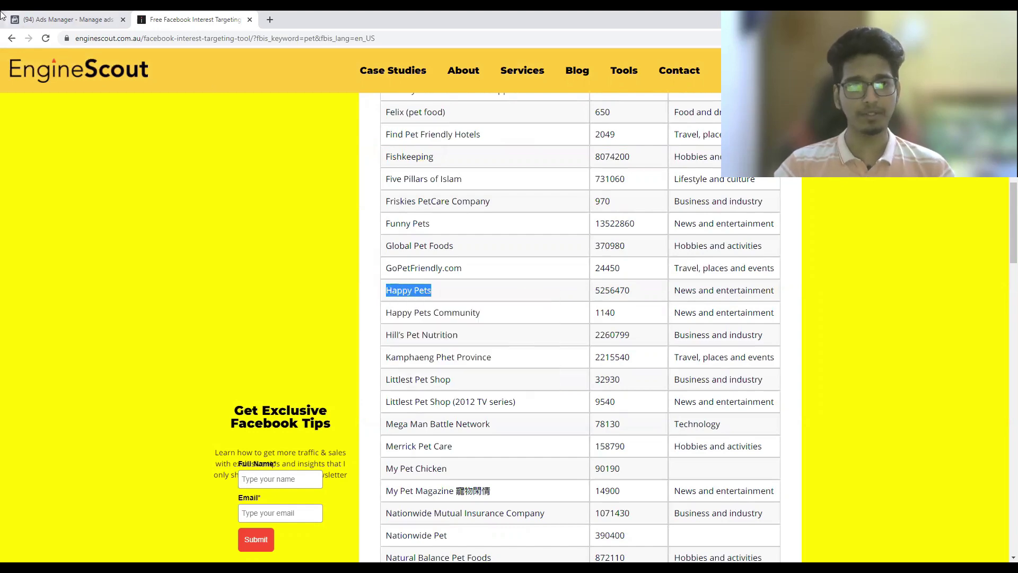
Browse Facebook's 'pet' suggestions from Pets to PETA, then clear the search text
key(ctrl+Tab)
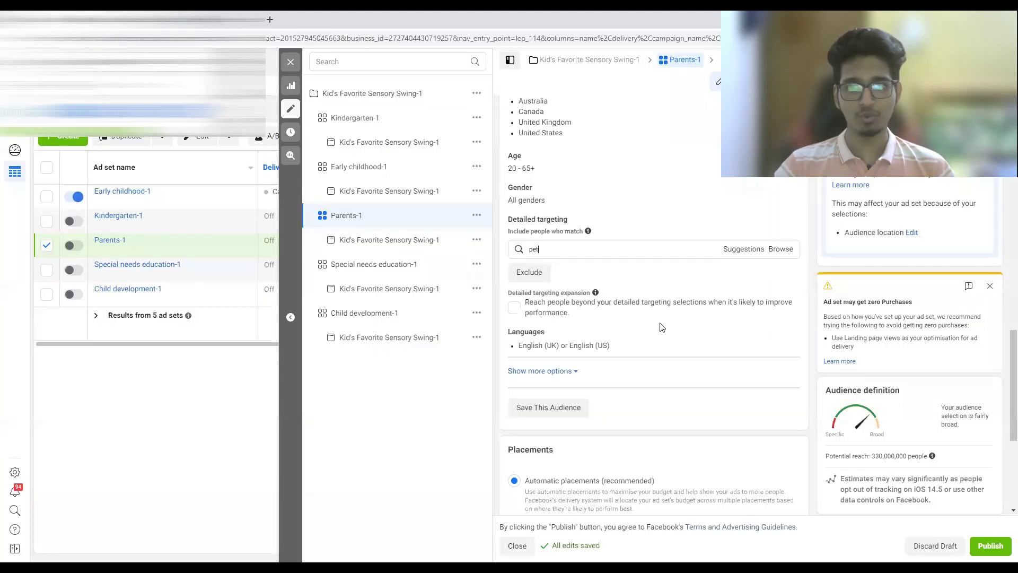
click(544, 250)
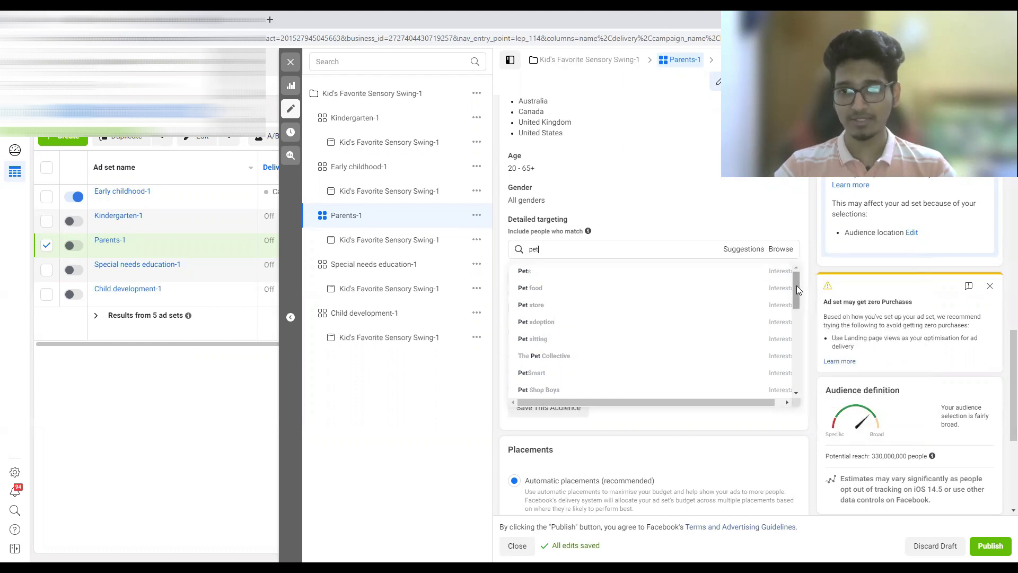
drag(795, 285, 797, 372)
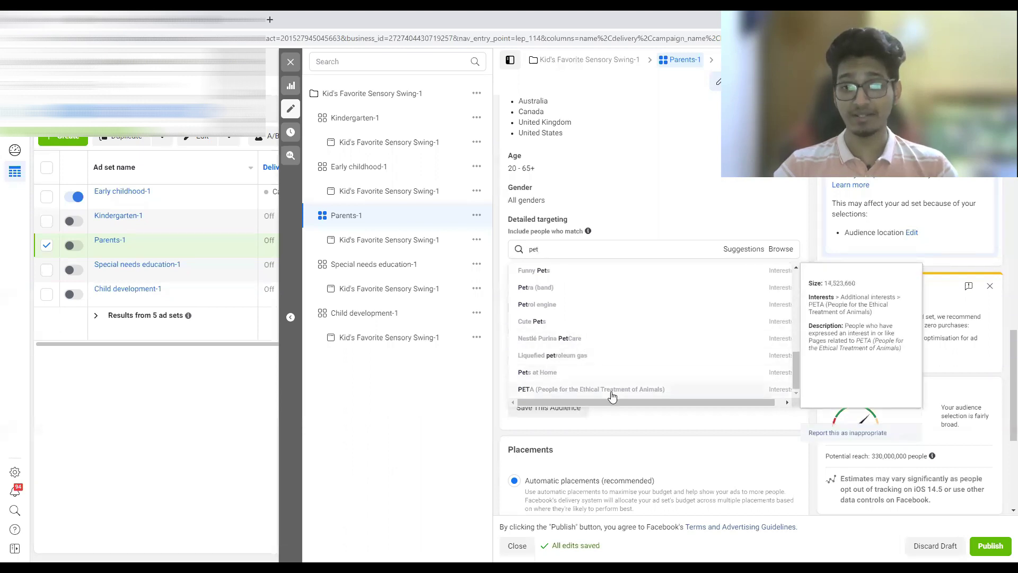
scroll(599, 318, up, 5)
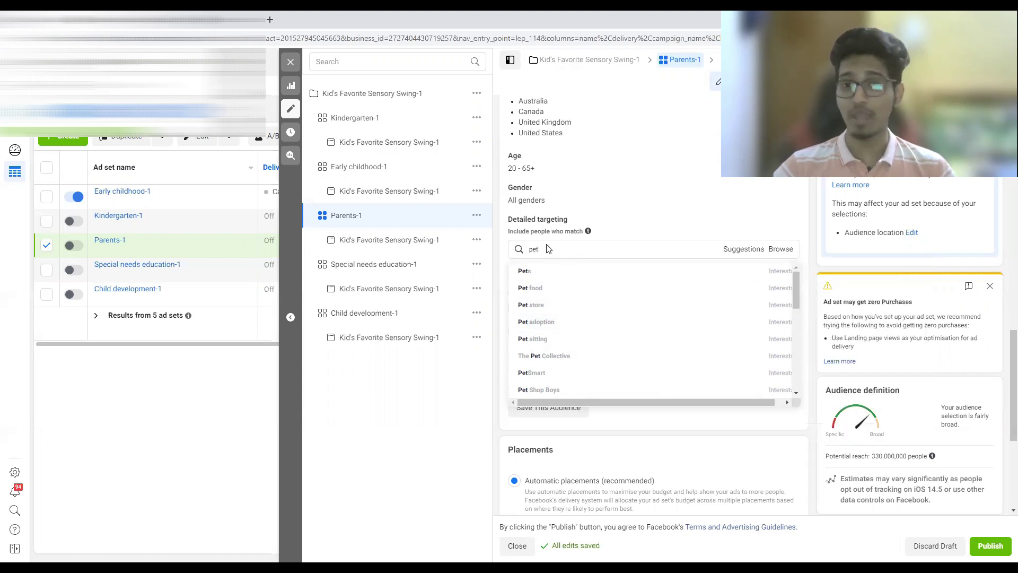
key(BackSpace)
key(BackSpace)
key(BackSpace)
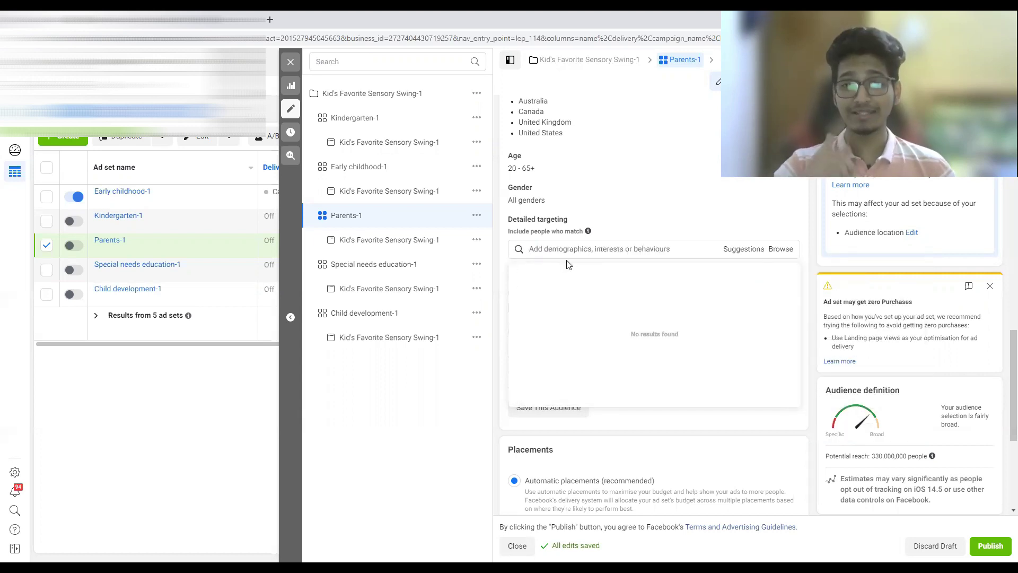
Paste 'Happy Pets' into detailed targeting and confirm its 5256470 audience in EngineScout
key(ctrl+v)
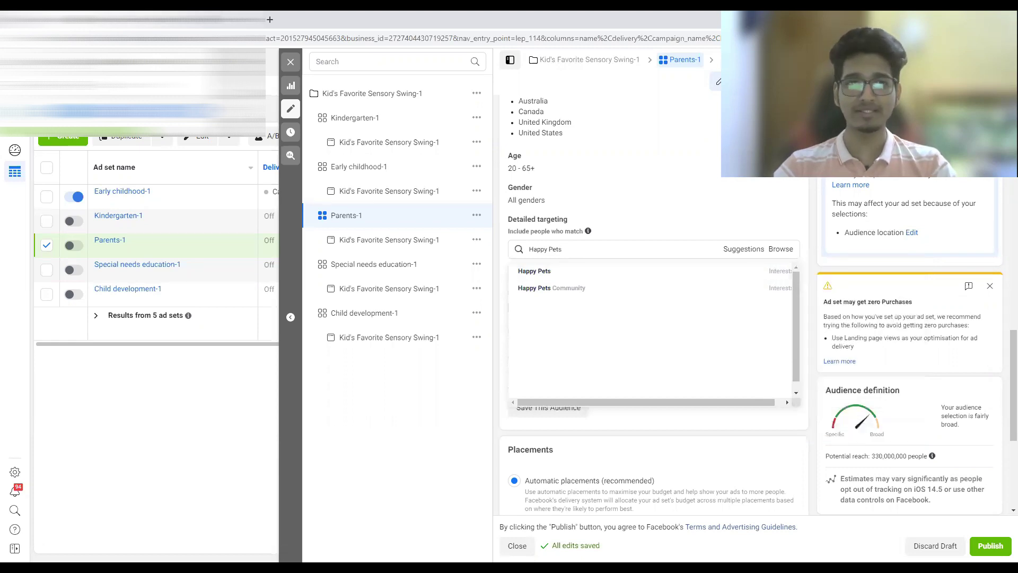
key(ctrl+Tab)
drag(594, 297, 651, 295)
click(213, 234)
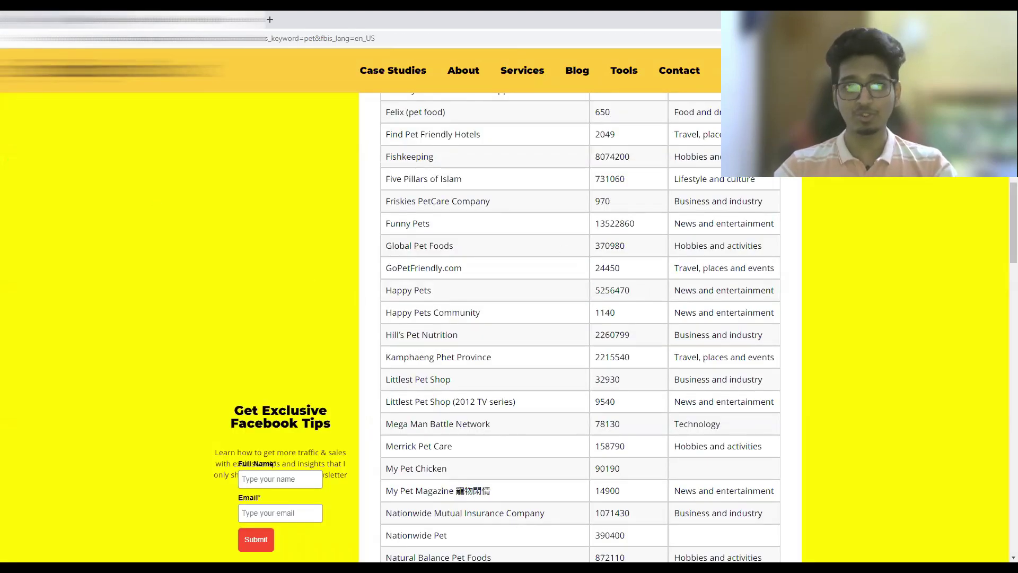
key(ctrl+shift+Tab)
Add Happy Pets as an interest, narrowing potential reach to about 860,000 people
key(Escape)
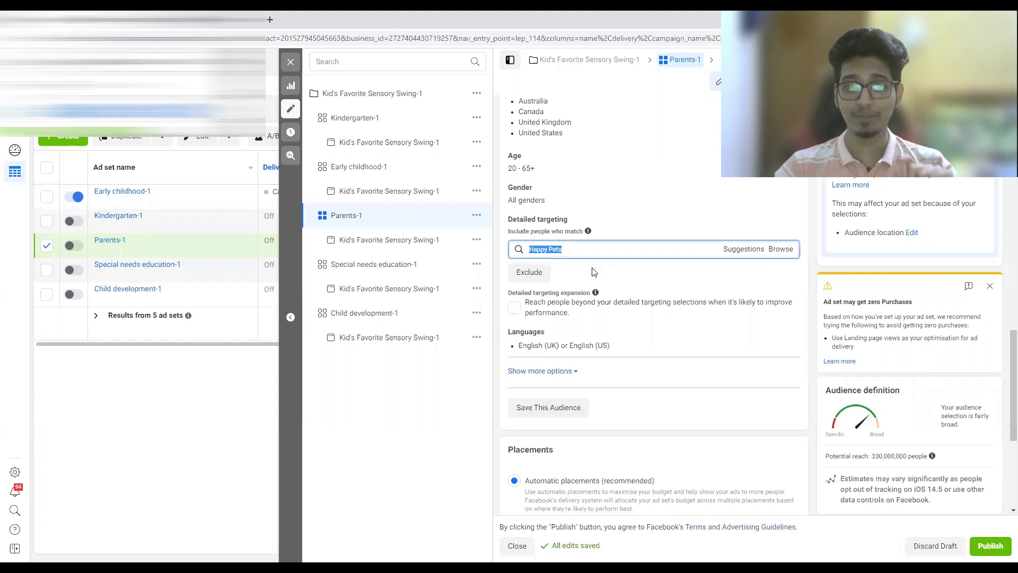
click(614, 257)
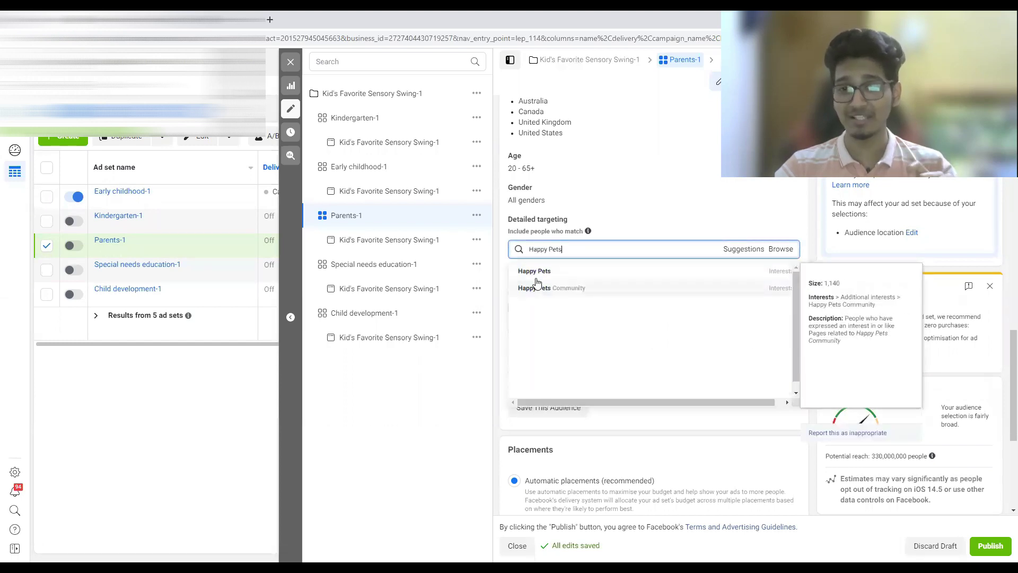
click(535, 281)
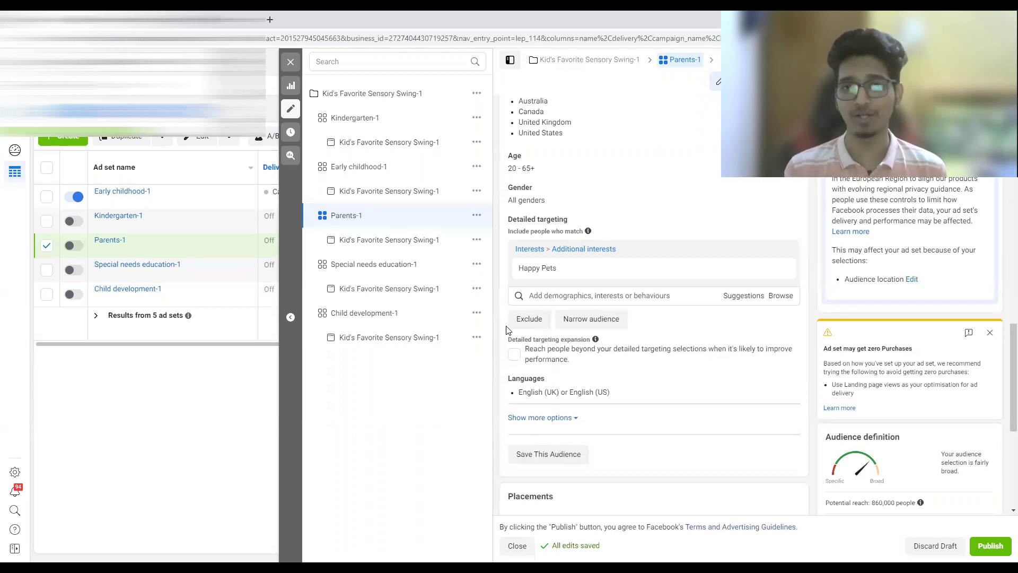
key(ctrl+Tab)
Look over more EngineScout pet interests down to PetLove, then return to Parents-1
scroll(447, 364, down, 5)
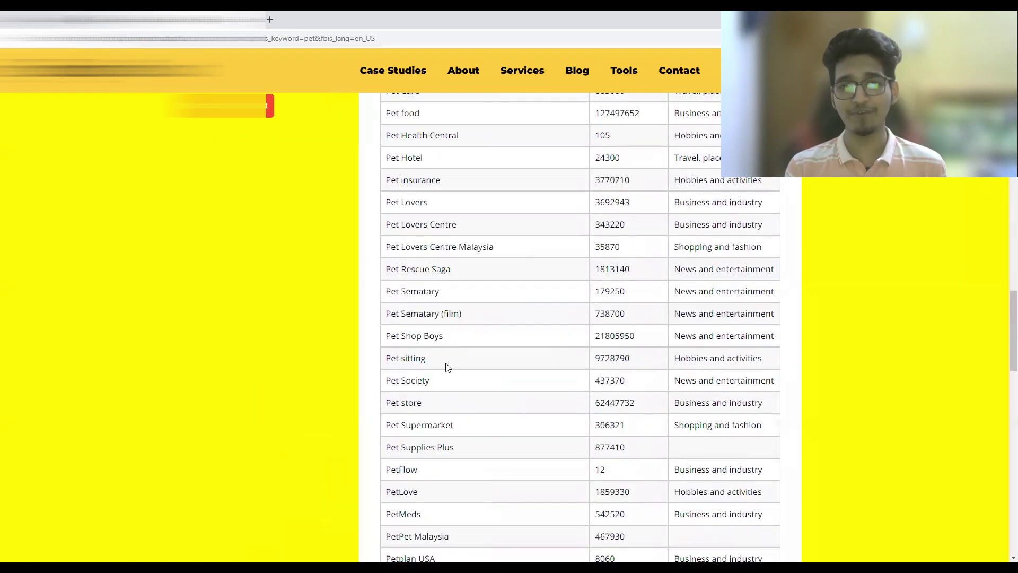
drag(374, 331, 654, 336)
click(655, 337)
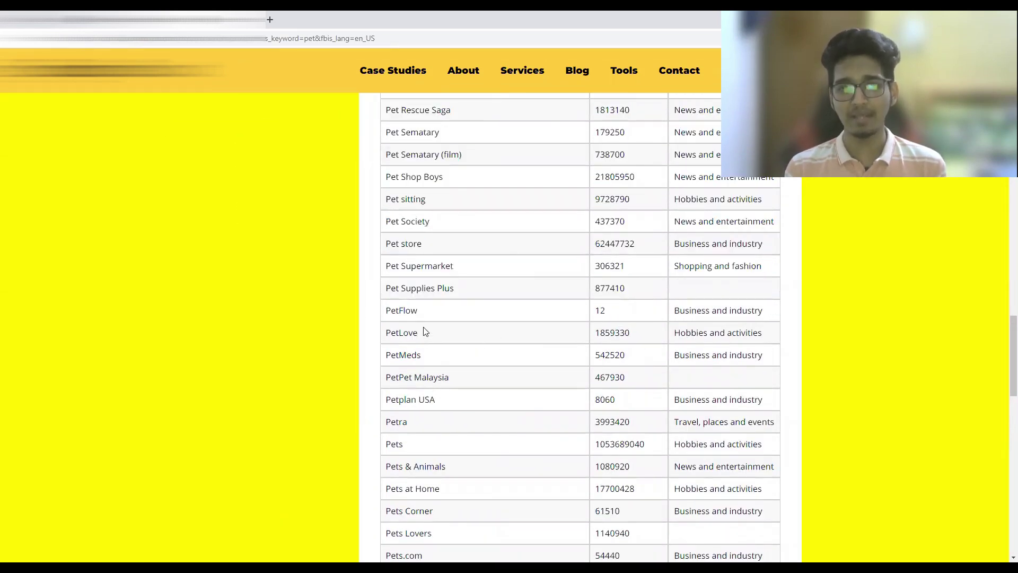
double_click(388, 332)
key(ctrl+Tab)
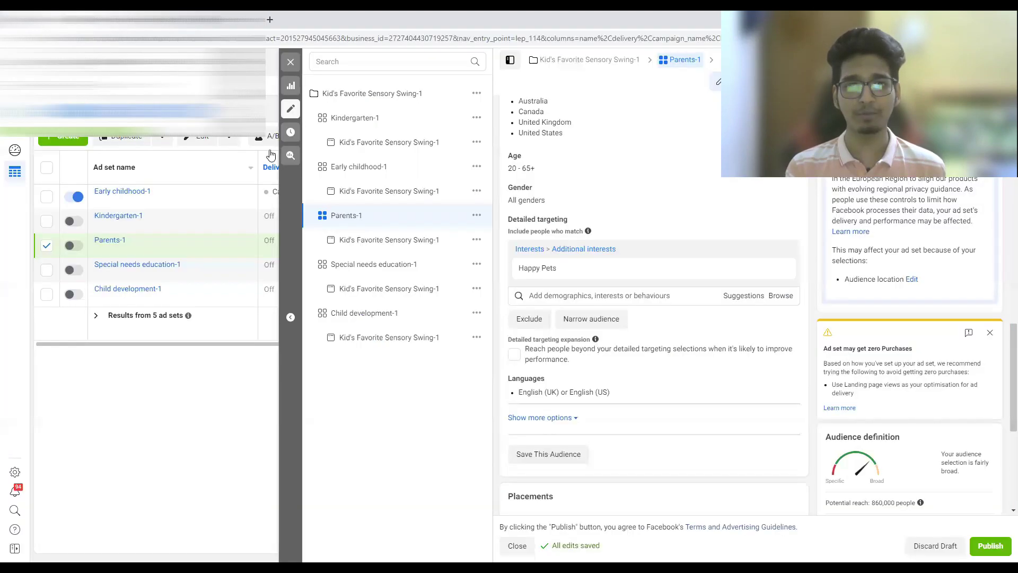